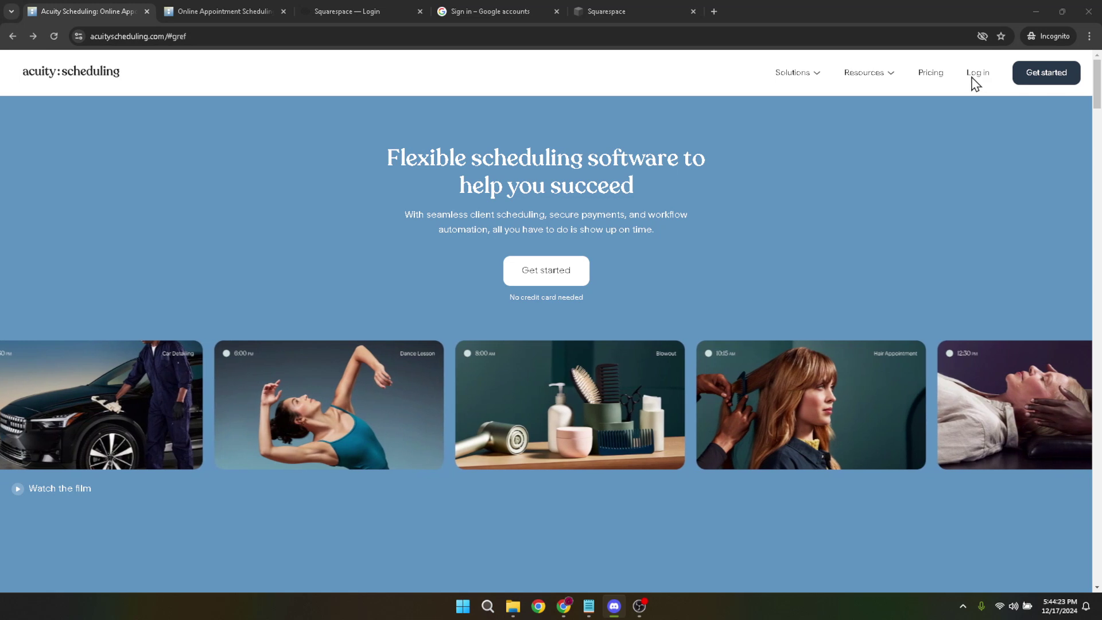
# Look over the email on the Acuity login page, then go to the Squarespace login tab
pyautogui.click(193, 2)
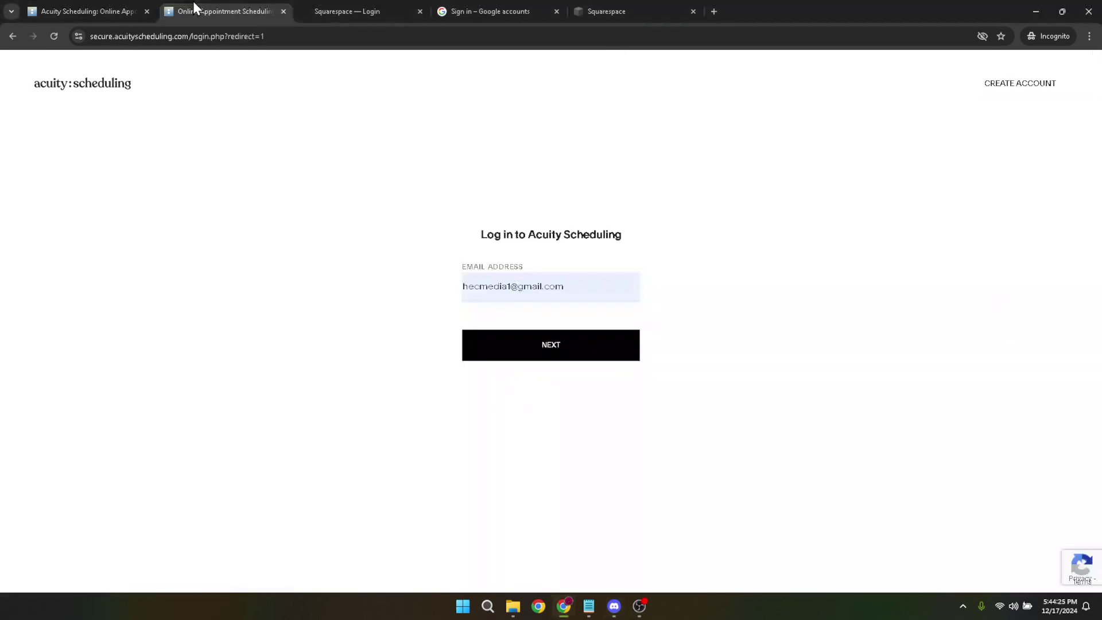
pyautogui.click(601, 288)
pyautogui.moveTo(600, 288); pyautogui.dragTo(430, 287)
pyautogui.click(408, 288)
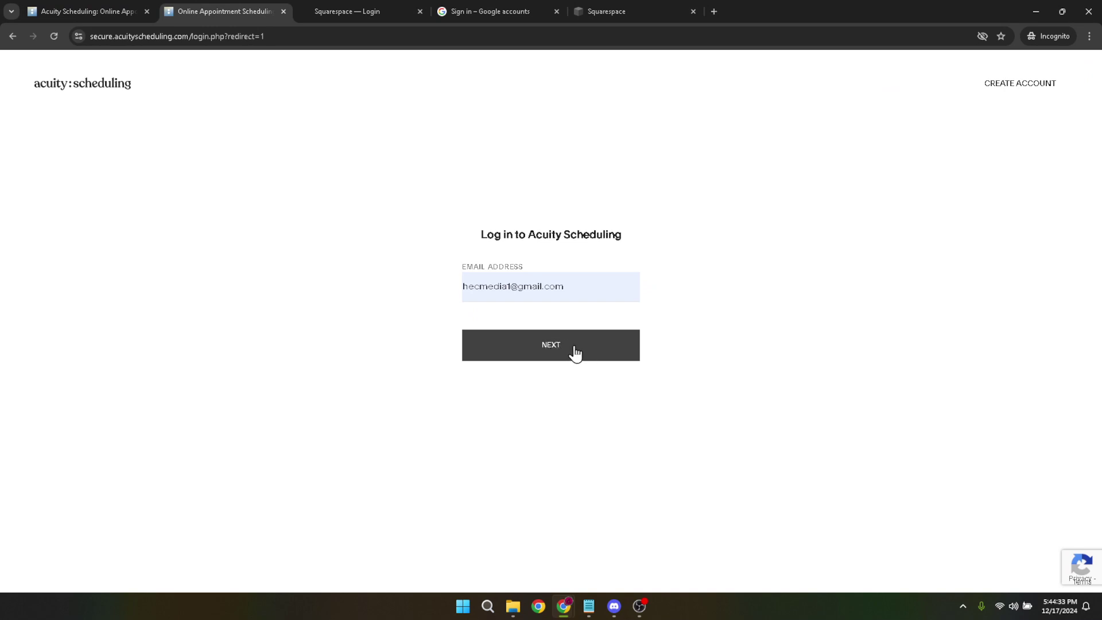
pyautogui.click(381, 8)
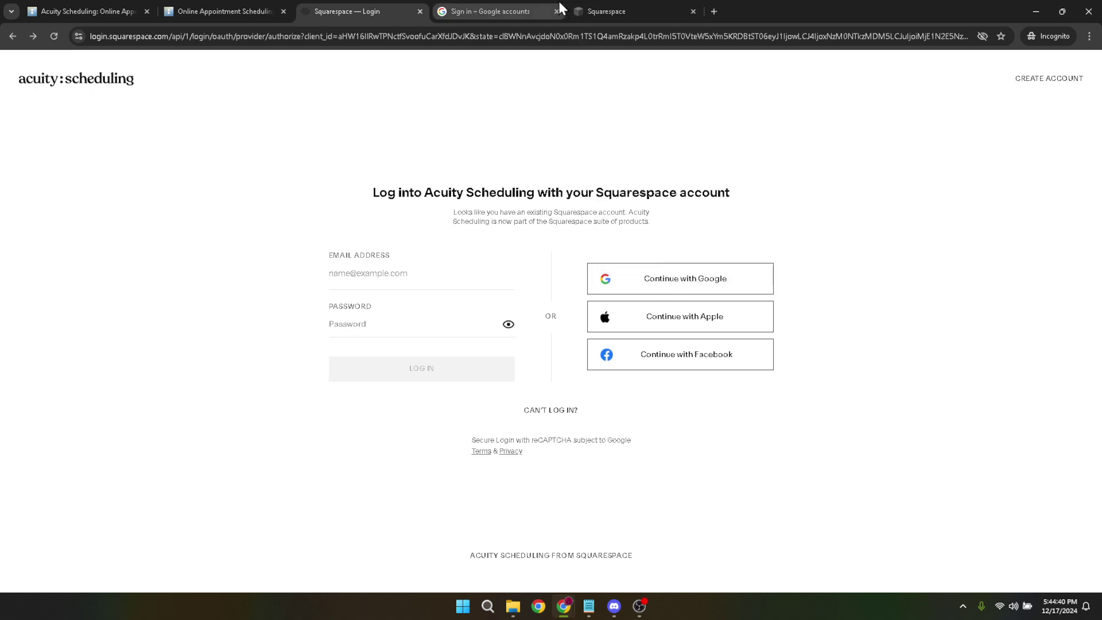
# Pass through the Google account chooser and return to the December 15, 2024 calendar week
pyautogui.click(514, 8)
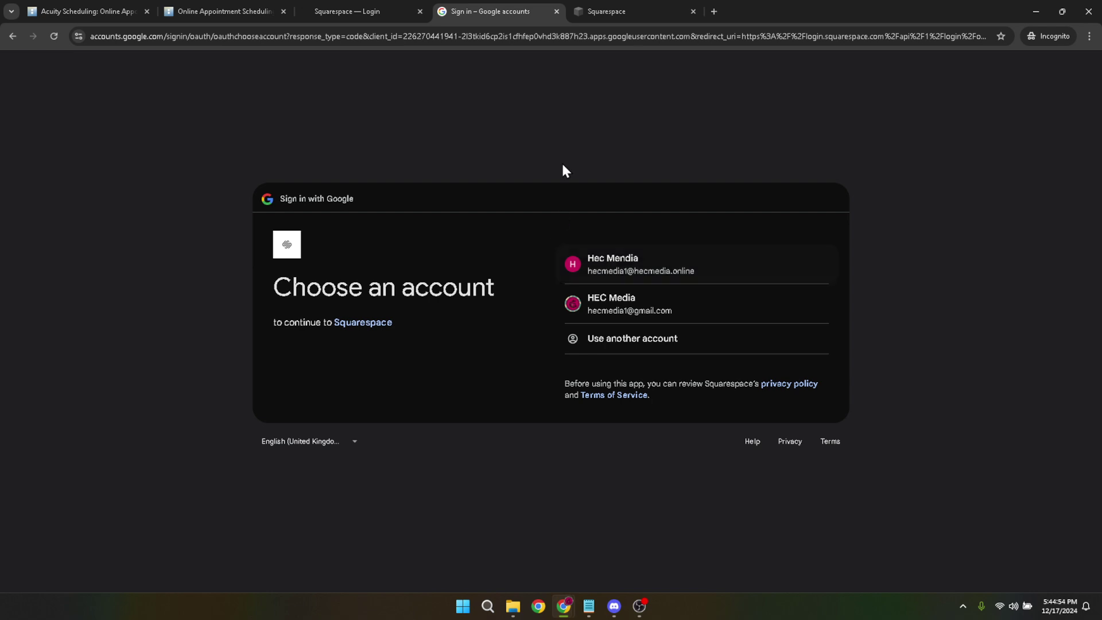
pyautogui.click(630, 7)
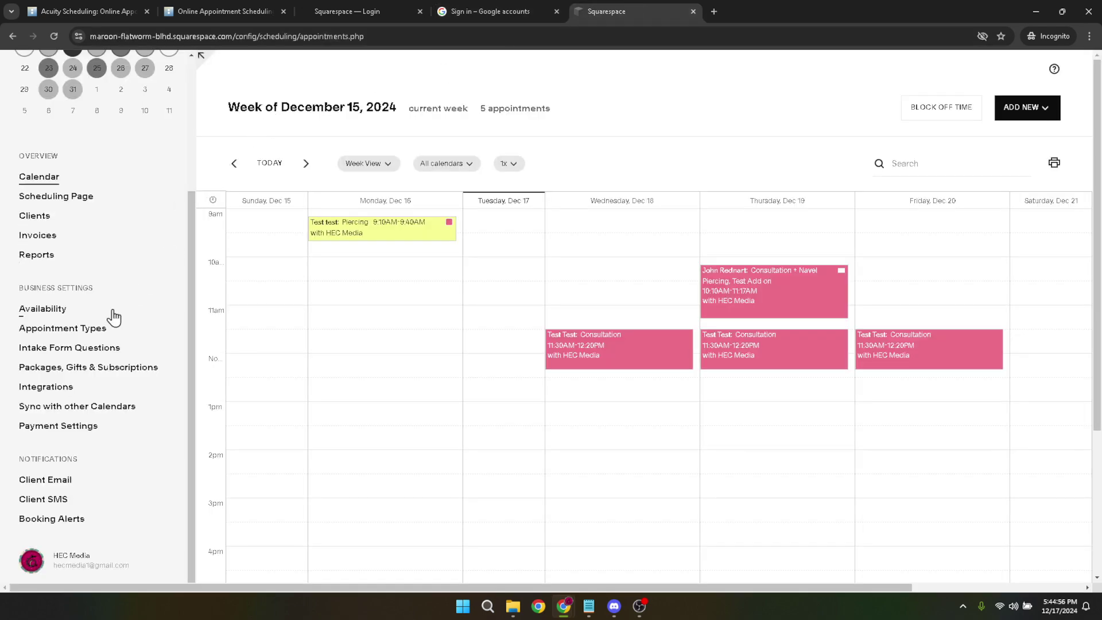
# Open and reload the Integrations page under Business Settings
pyautogui.click(63, 387)
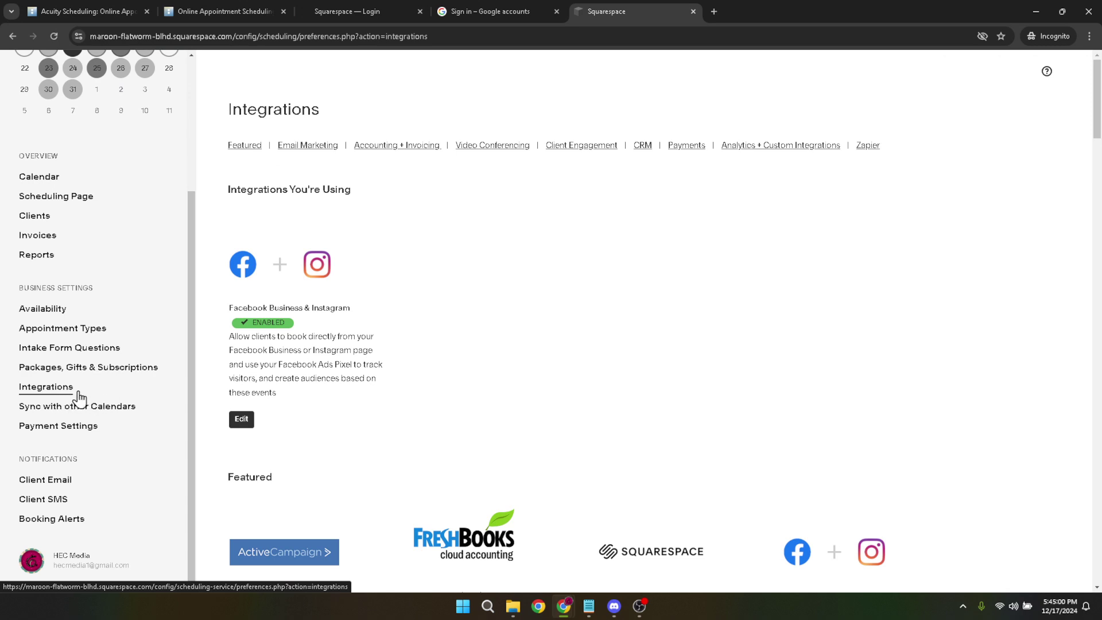
pyautogui.click(47, 392)
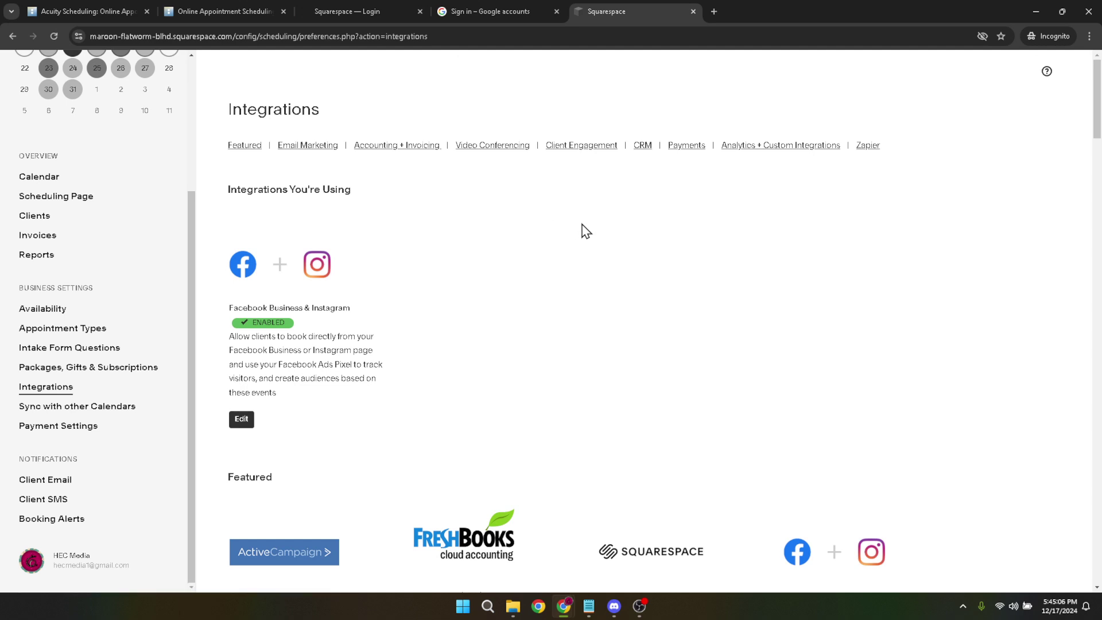
# Scroll down the Integrations page to the Zapier, Google Contacts, Salesforce and Google Sheets offerings
pyautogui.scroll(-5, 586, 231)
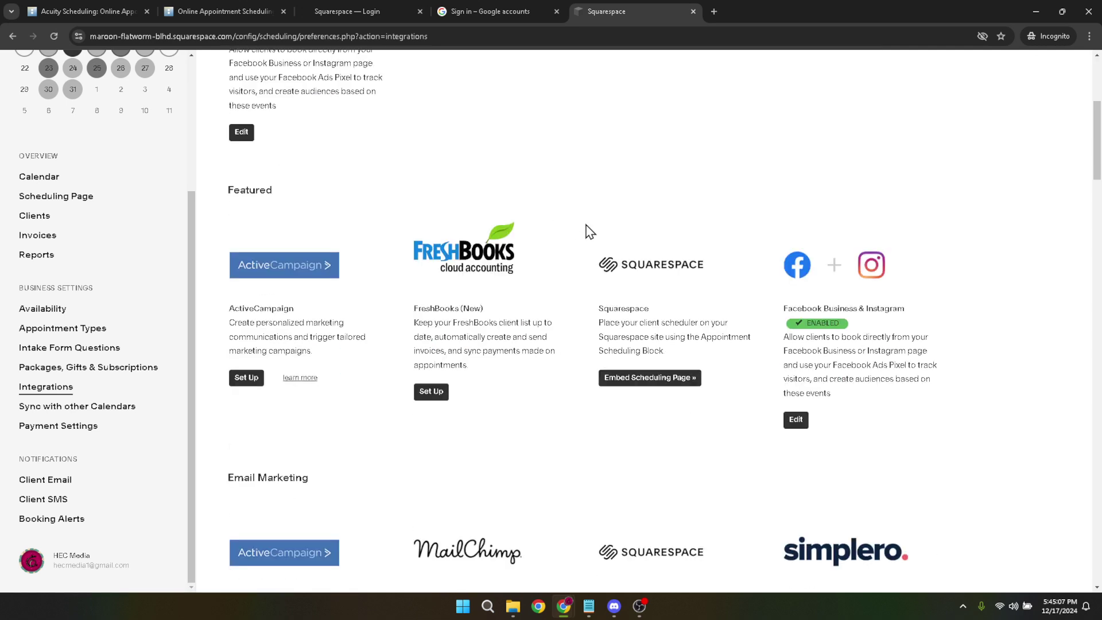
pyautogui.scroll(-2, 590, 231)
pyautogui.scroll(-2, 589, 232)
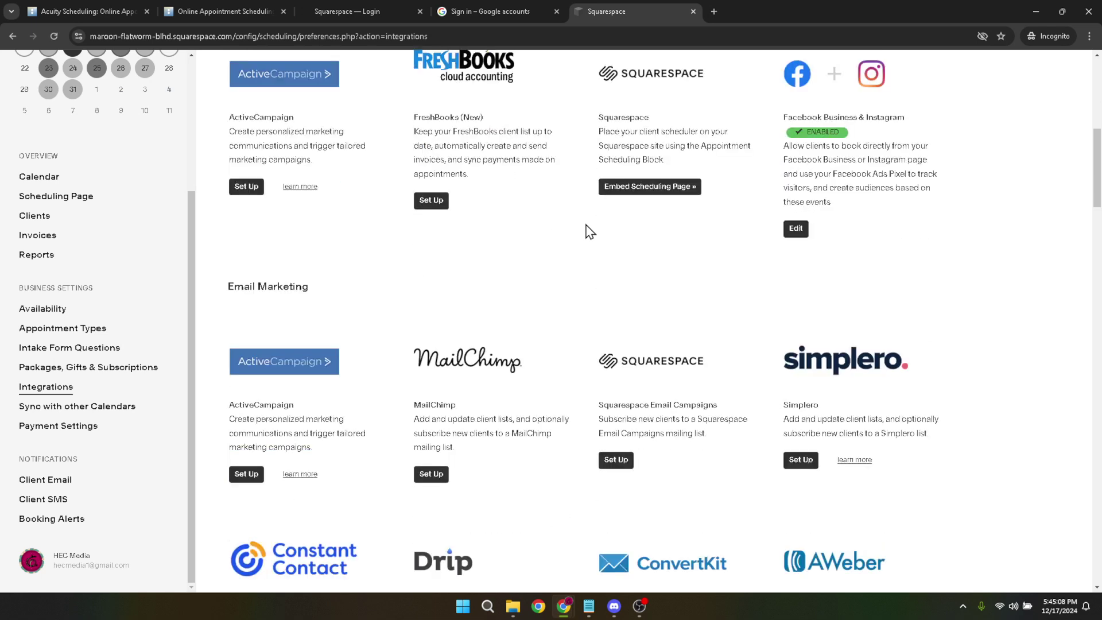
pyautogui.scroll(-2, 590, 231)
pyautogui.scroll(-4, 589, 231)
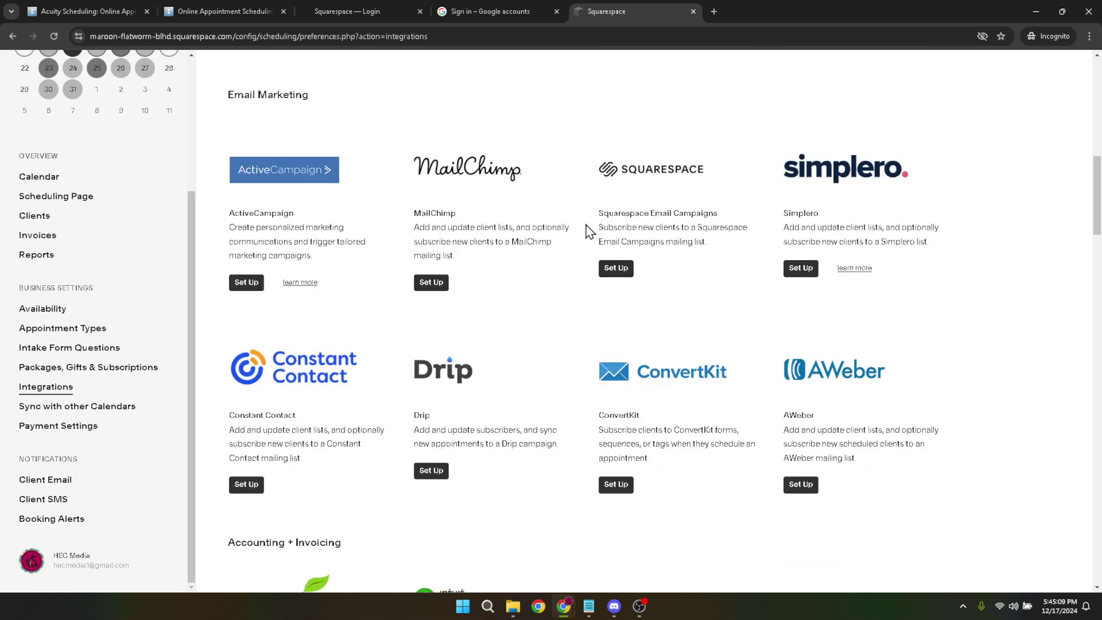
pyautogui.scroll(-4, 589, 231)
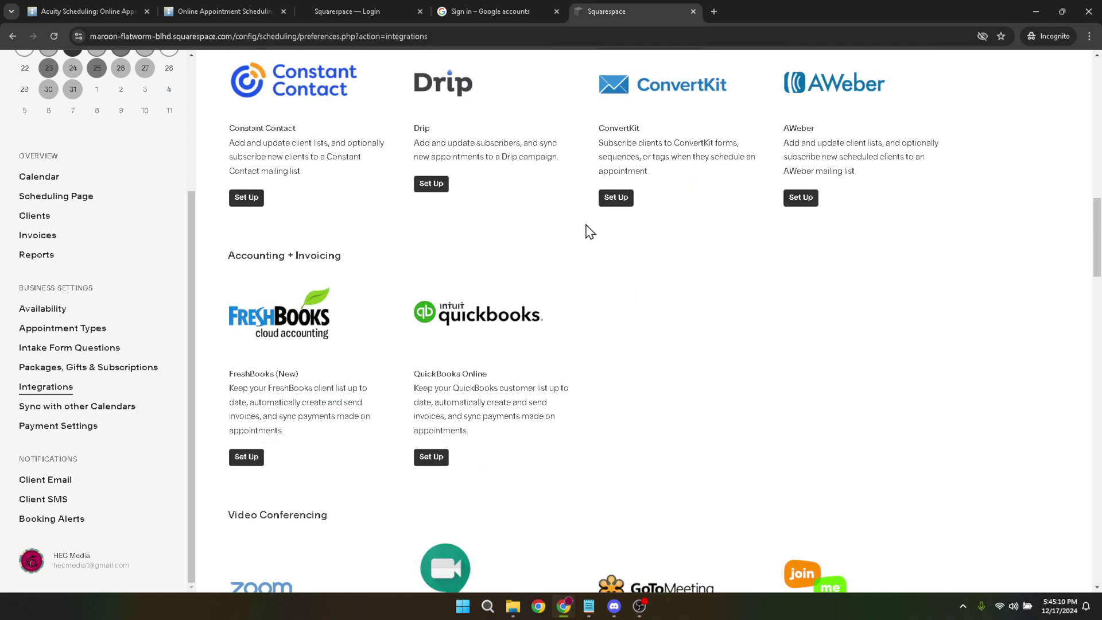
pyautogui.scroll(-6, 589, 231)
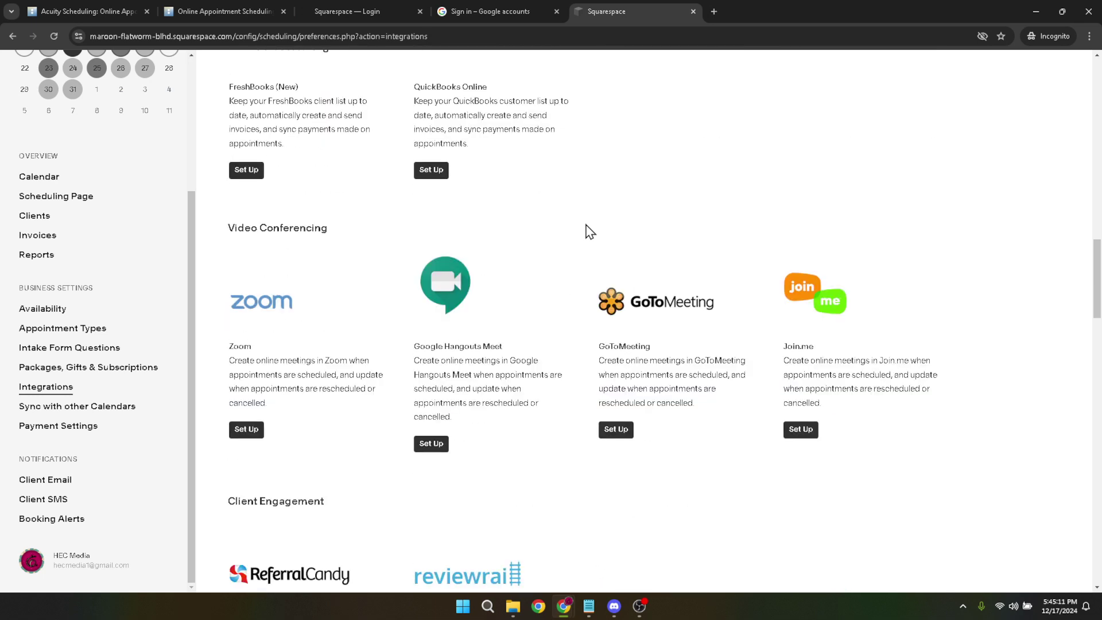
pyautogui.scroll(-10, 589, 231)
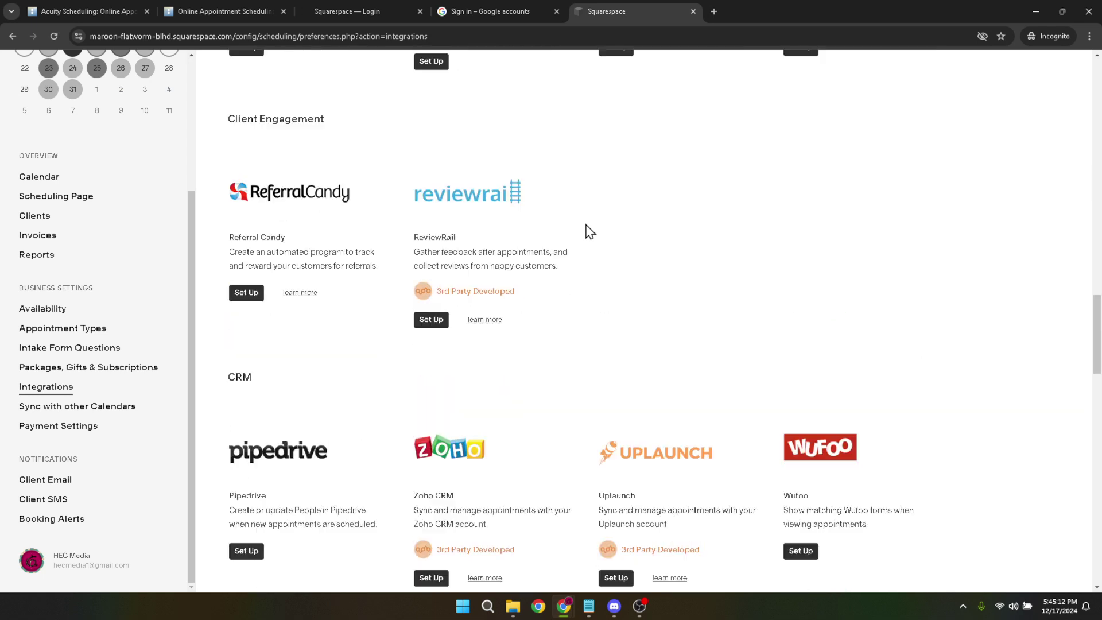
pyautogui.scroll(-10, 589, 232)
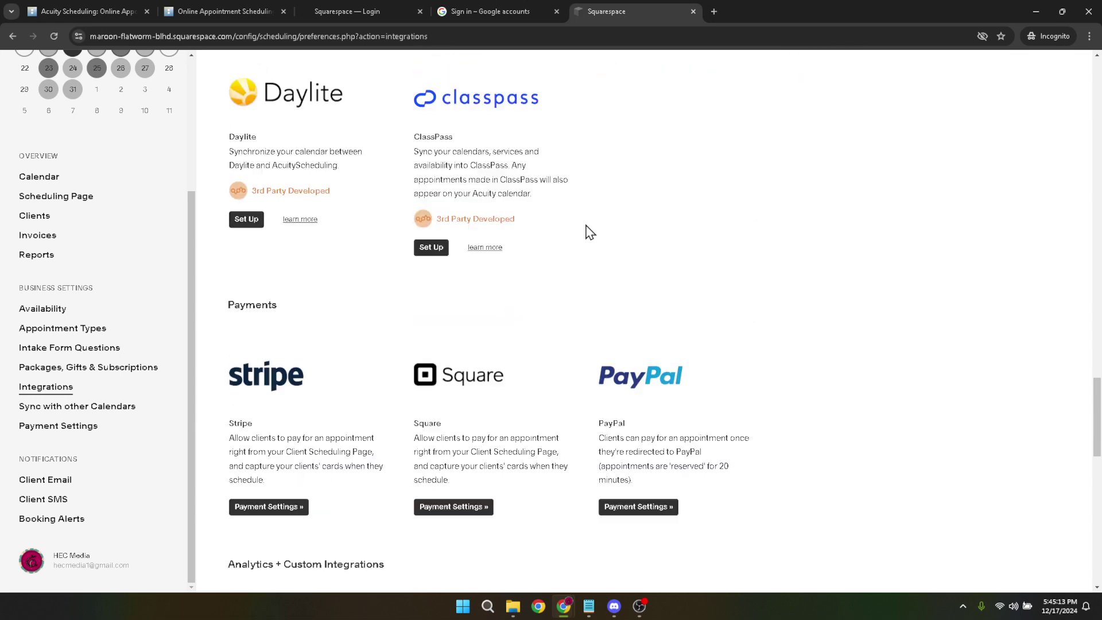
pyautogui.scroll(-16, 590, 231)
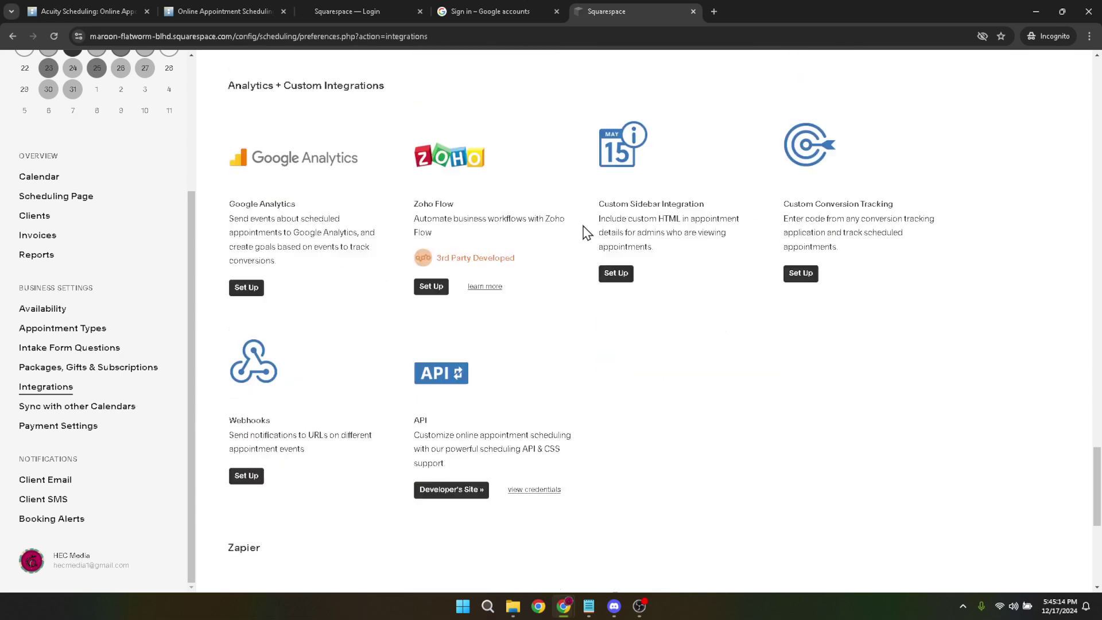
pyautogui.scroll(-3, 586, 232)
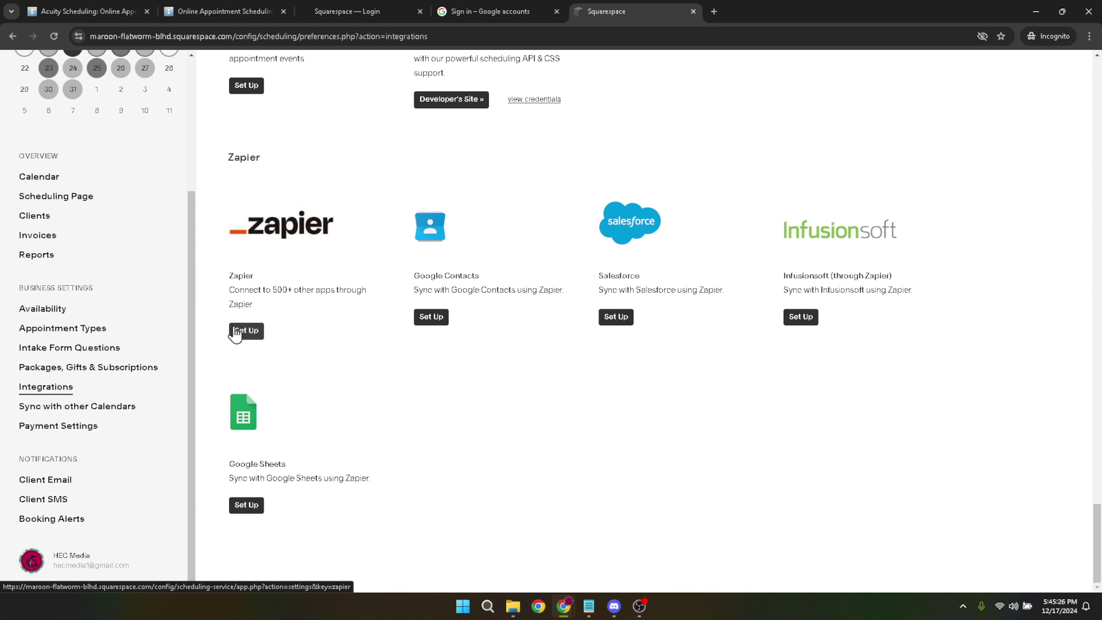
# Open the Zapier integration panel and browse its pre-built Zaps
pyautogui.click(236, 334)
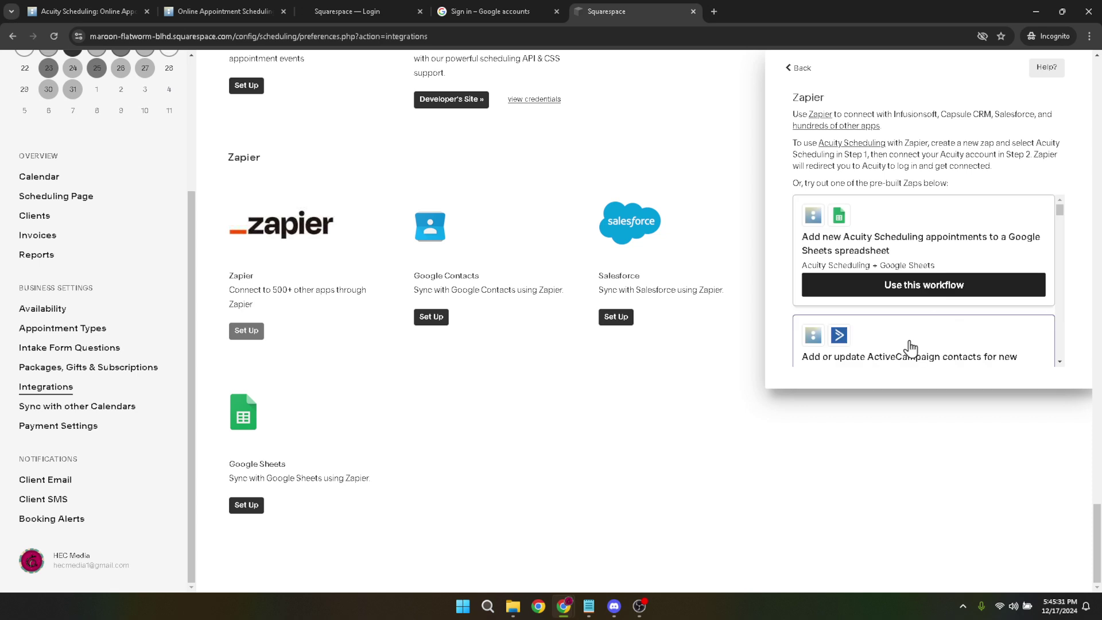
pyautogui.scroll(-10, 935, 315)
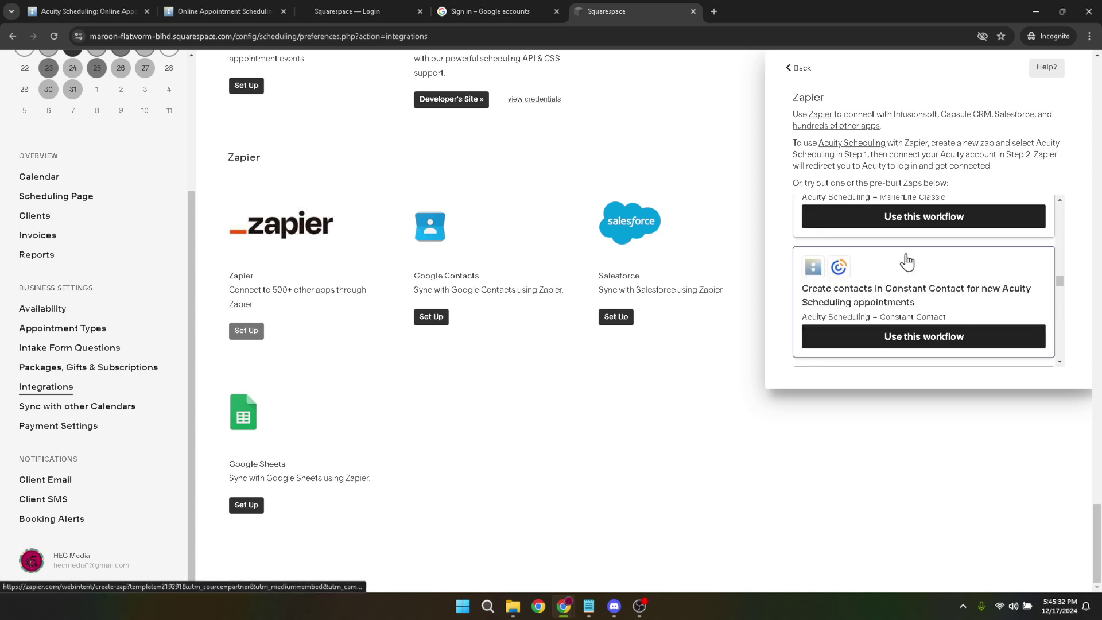
pyautogui.scroll(-6, 901, 261)
pyautogui.scroll(-5, 890, 252)
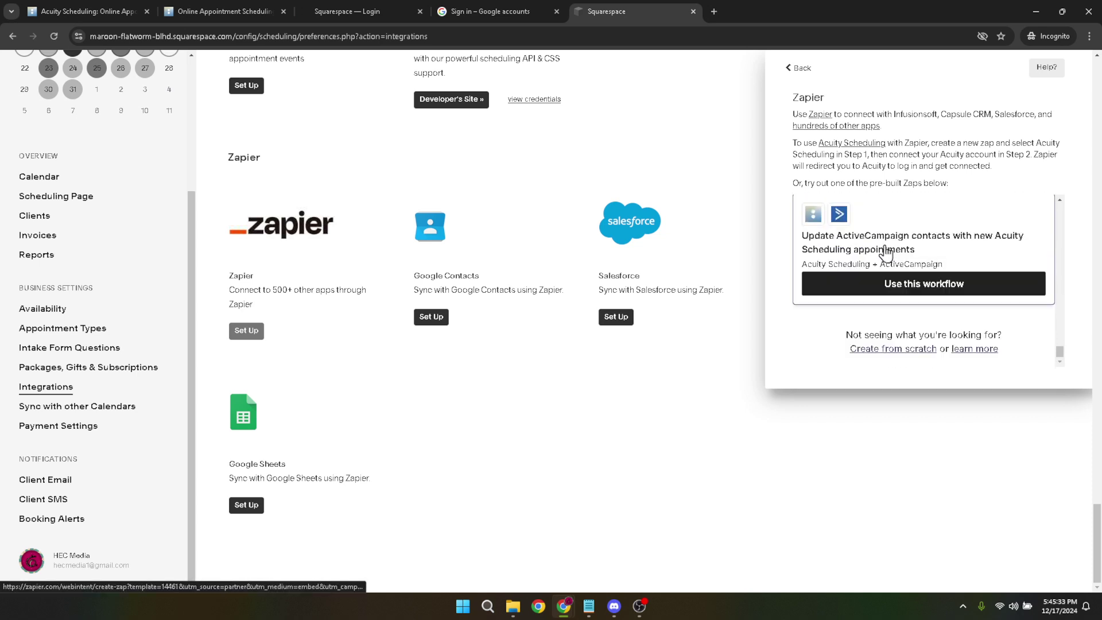
# Create a Zapier workflow from scratch and follow the blocked-domain 'Add domains' prompt
pyautogui.click(895, 350)
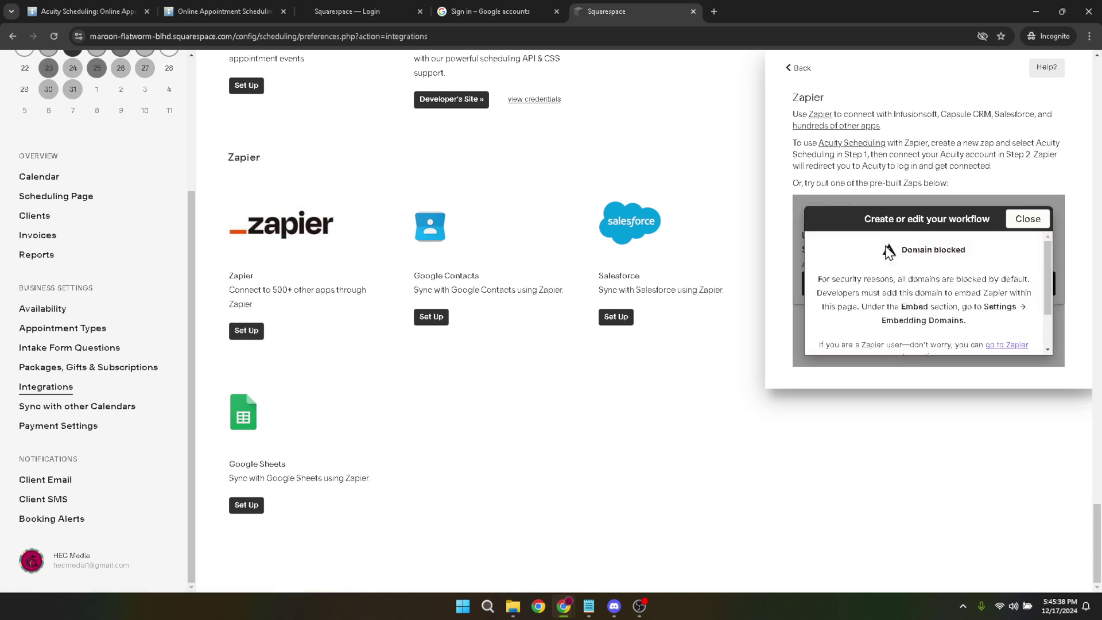
pyautogui.scroll(-1, 976, 268)
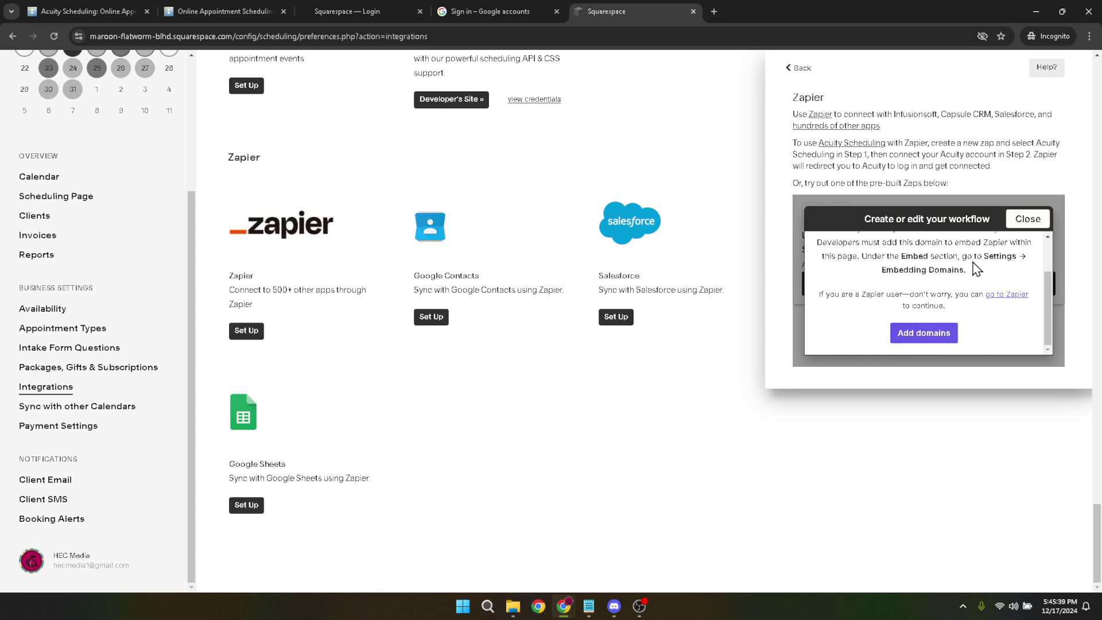
pyautogui.click(938, 339)
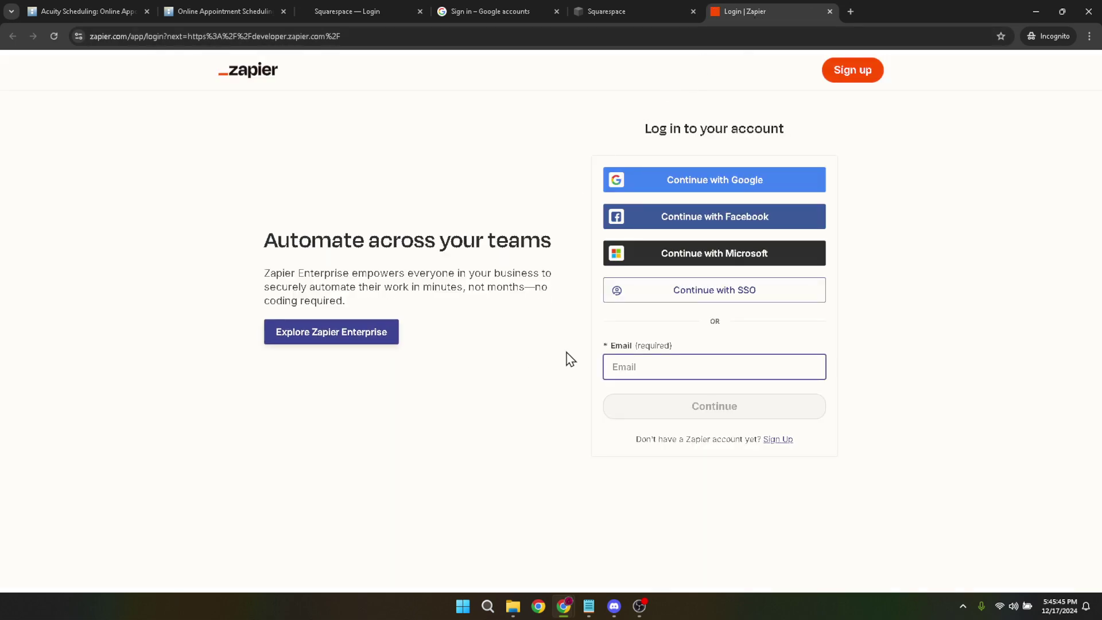
# Enter the account email address on the Zapier login page and submit it
pyautogui.click(700, 363)
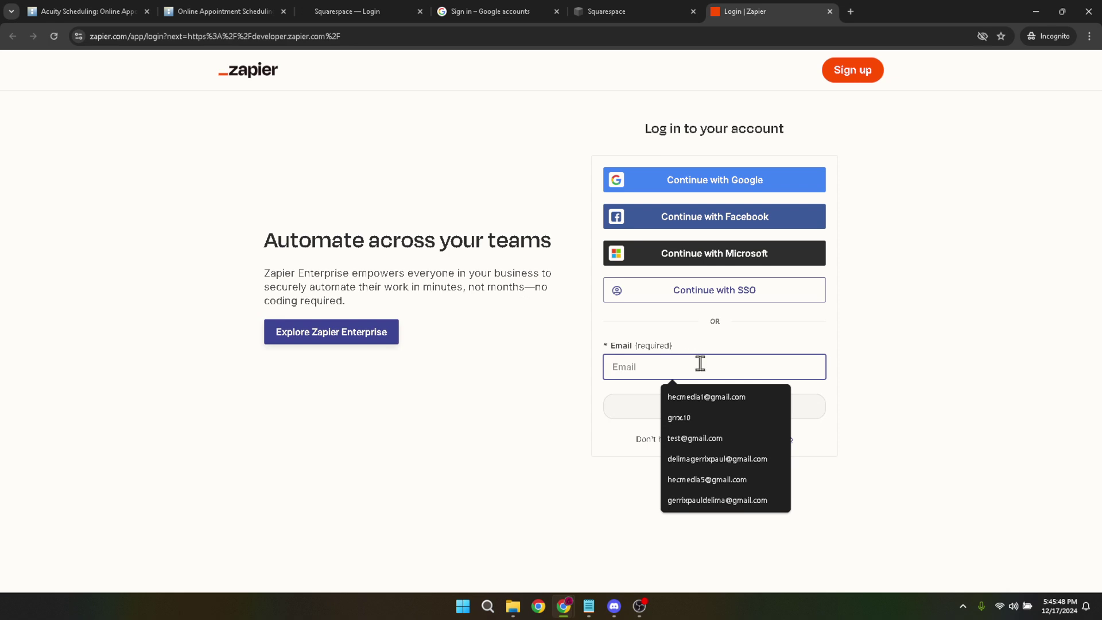
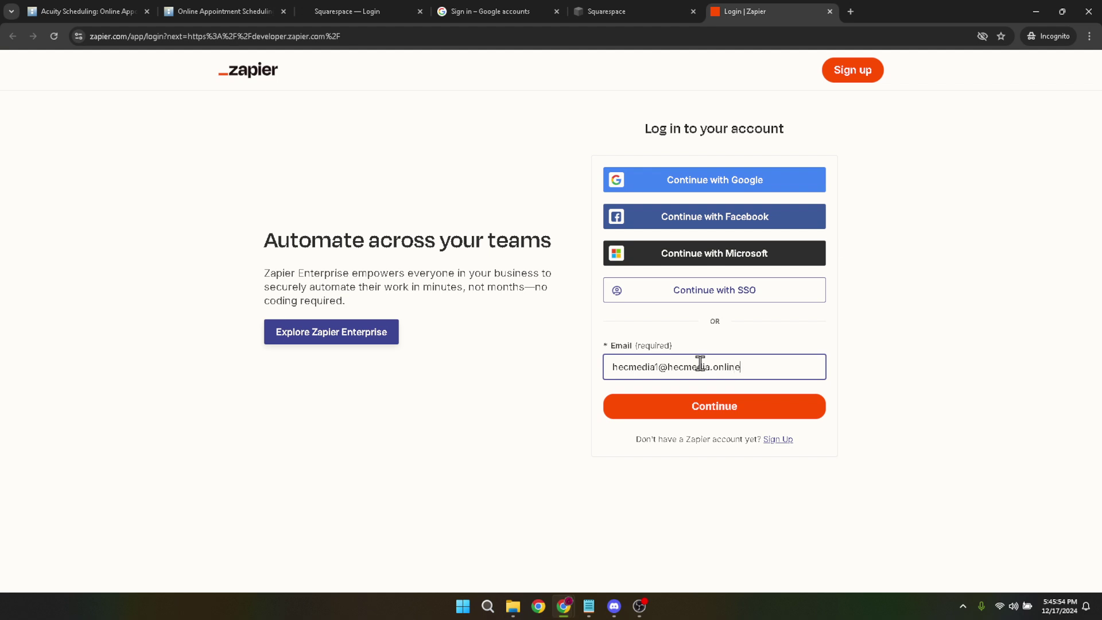
pyautogui.press('Return')
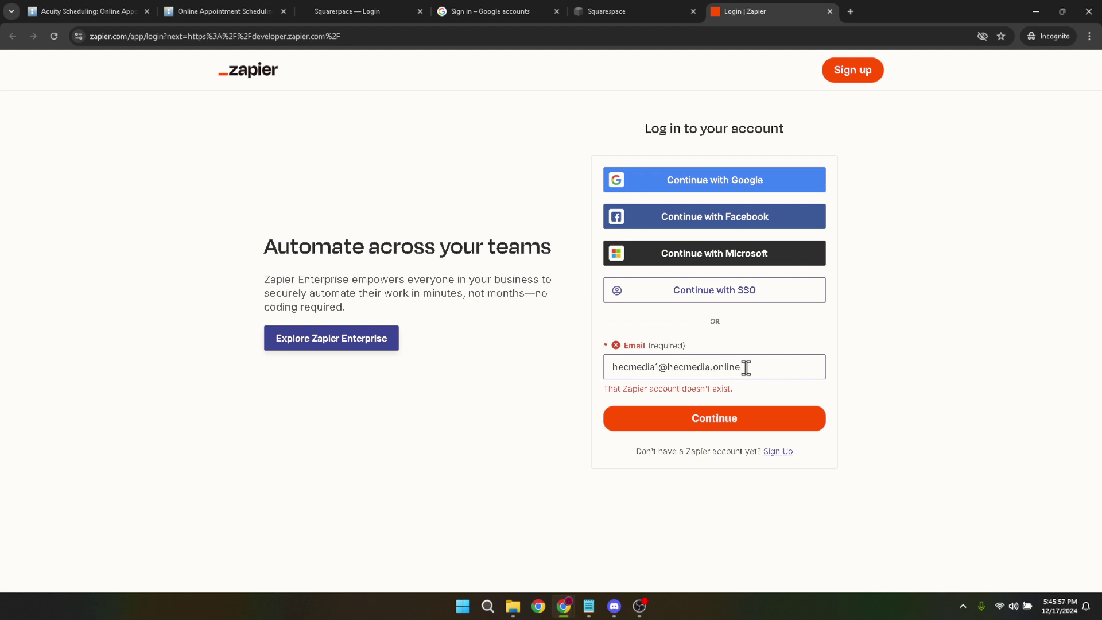
# Clear the rejected email and close the Zapier login tab
pyautogui.hotkey('ctrl', 'a')
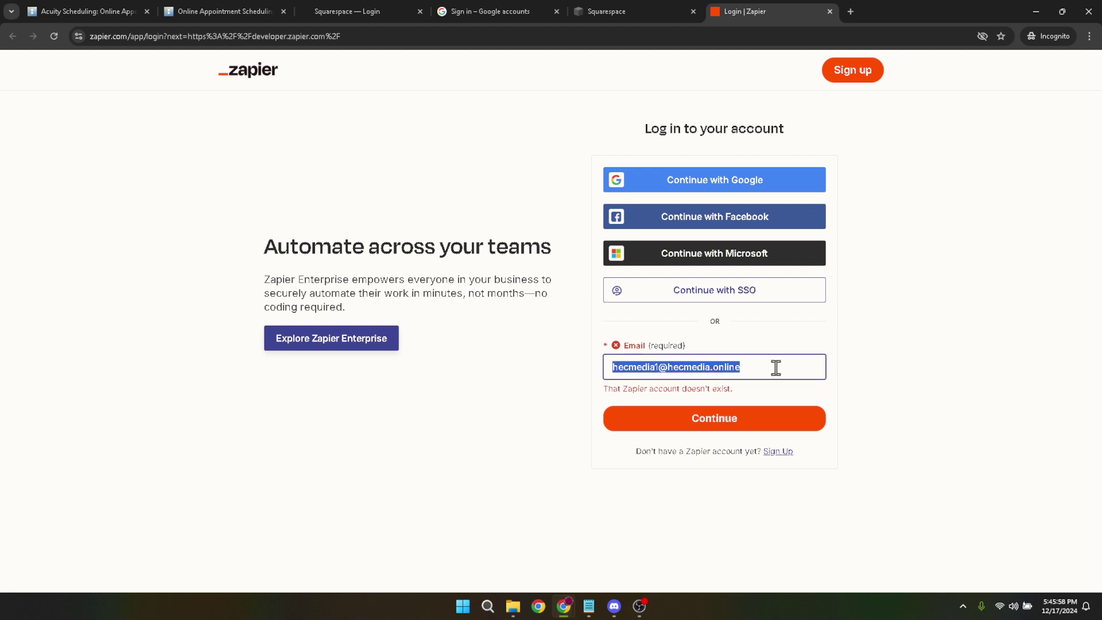
pyautogui.press('BackSpace')
pyautogui.click(877, 361)
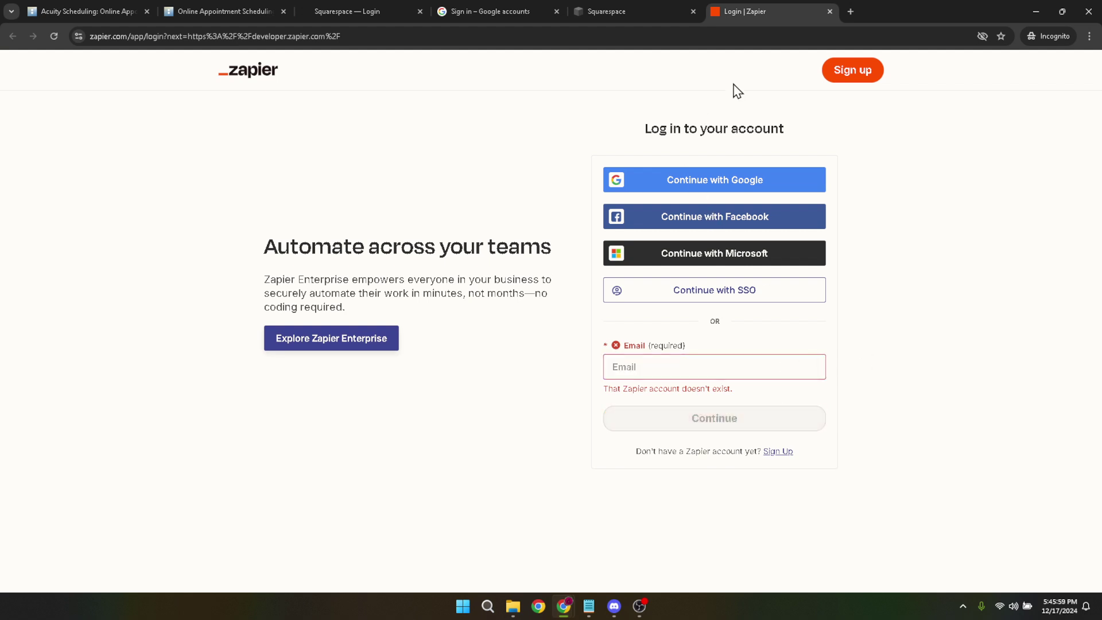
pyautogui.click(829, 12)
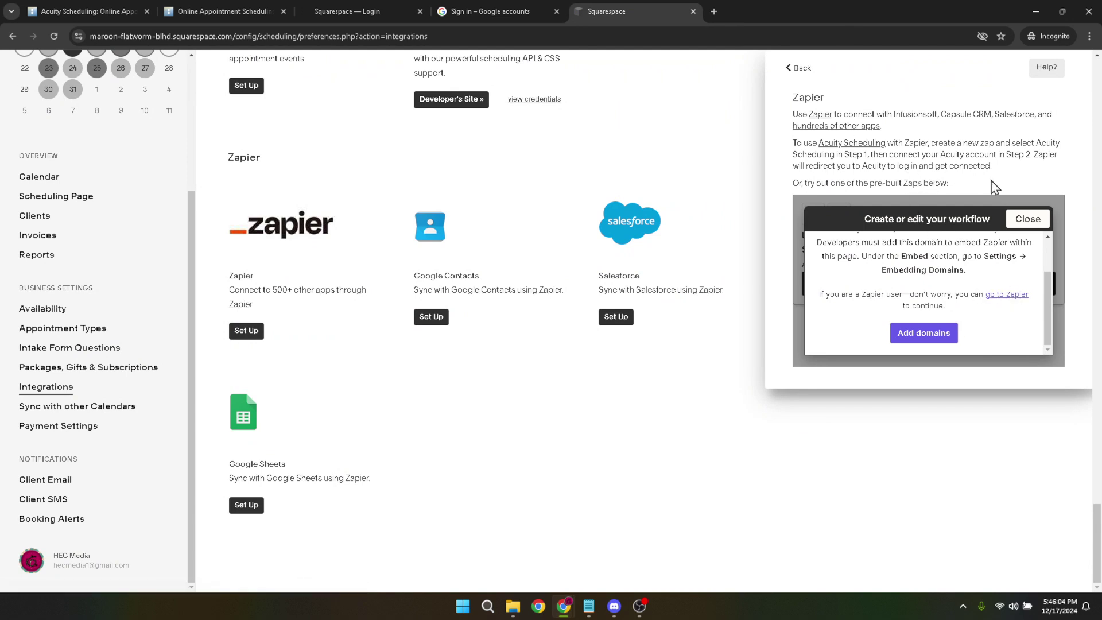
# Close the 'Create or edit your workflow' overlay to see the pre-built Zaps again
pyautogui.scroll(2, 993, 186)
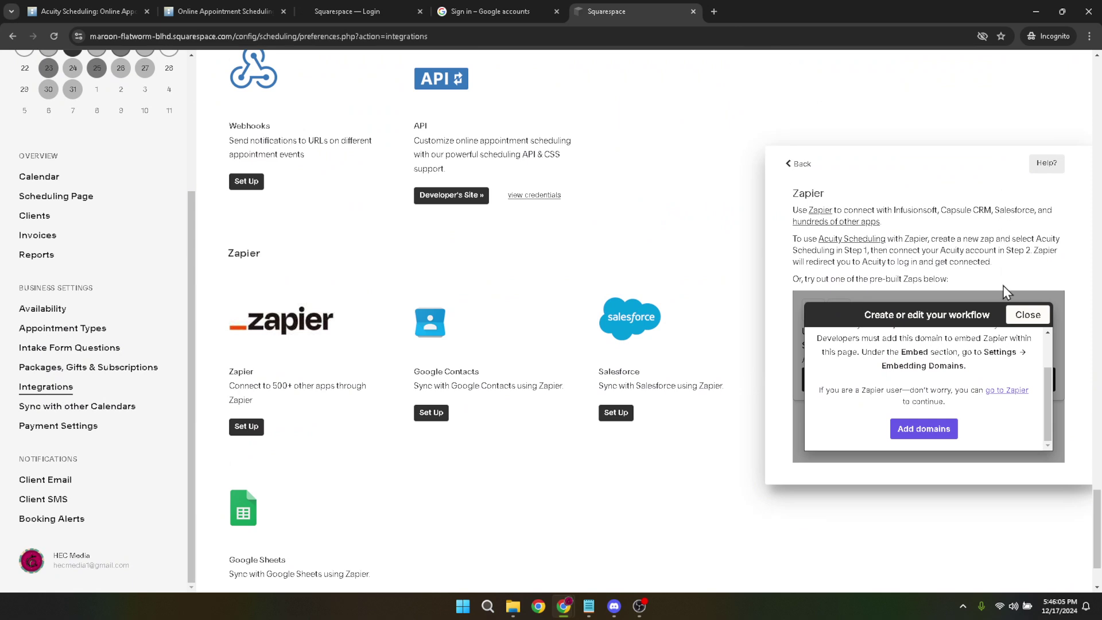
pyautogui.click(1027, 317)
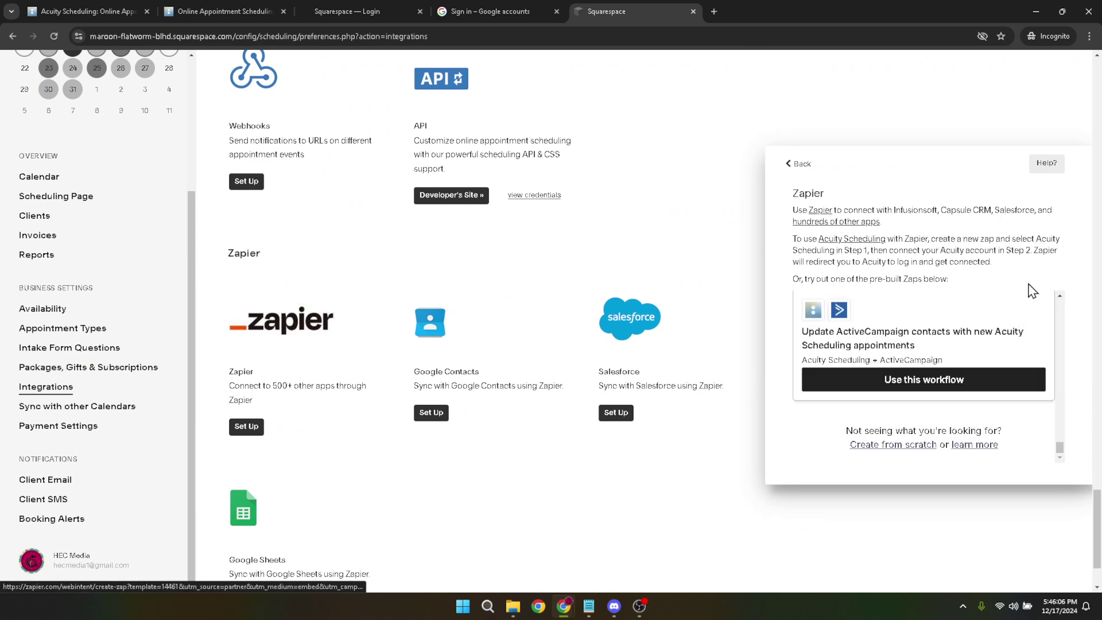